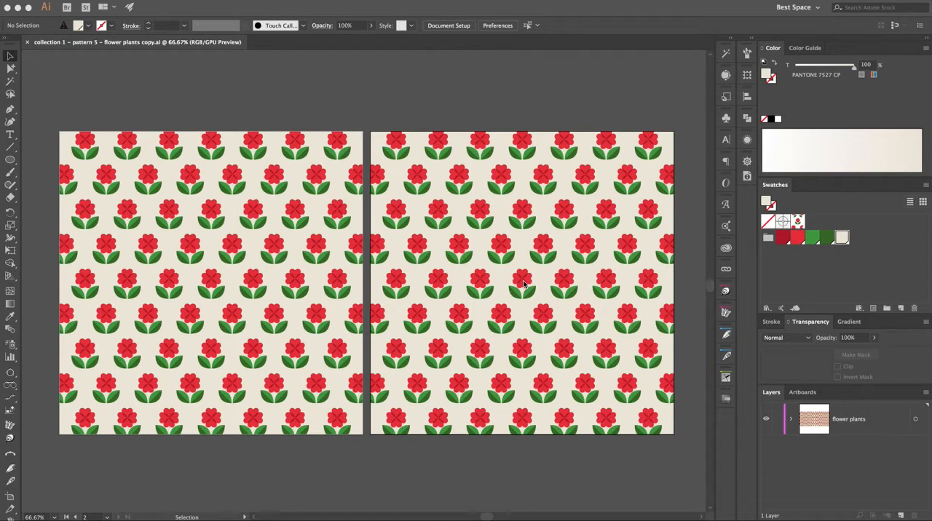
Add the Retro Surf color theme from My Library to the document swatches
click(726, 249)
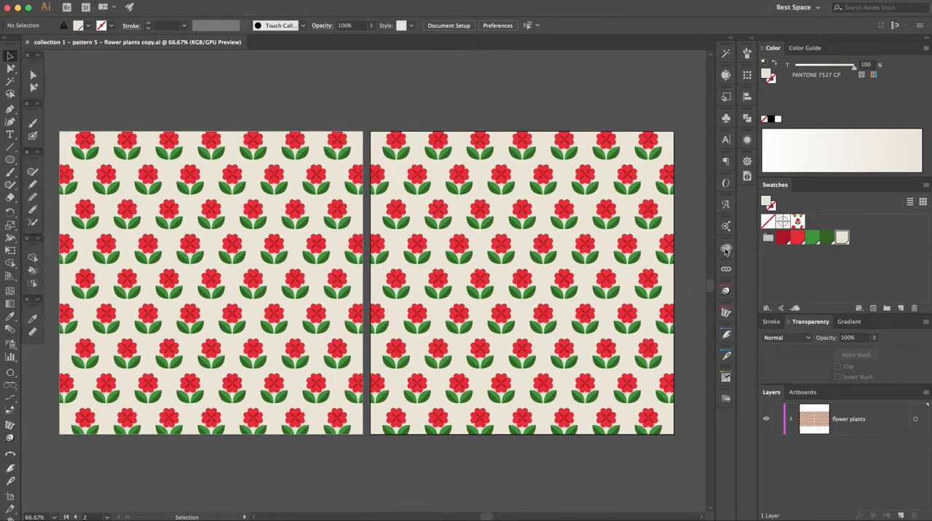
scroll(664, 268, down, 3)
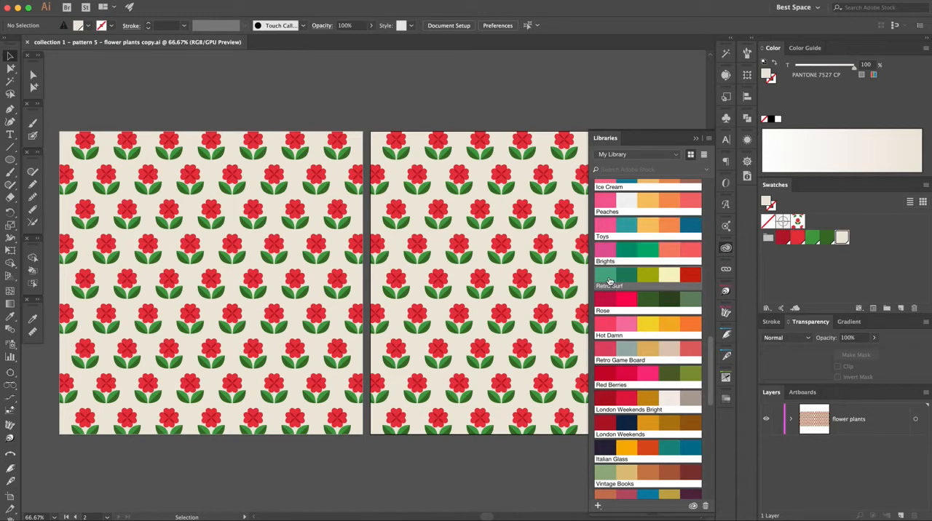
right_click(610, 281)
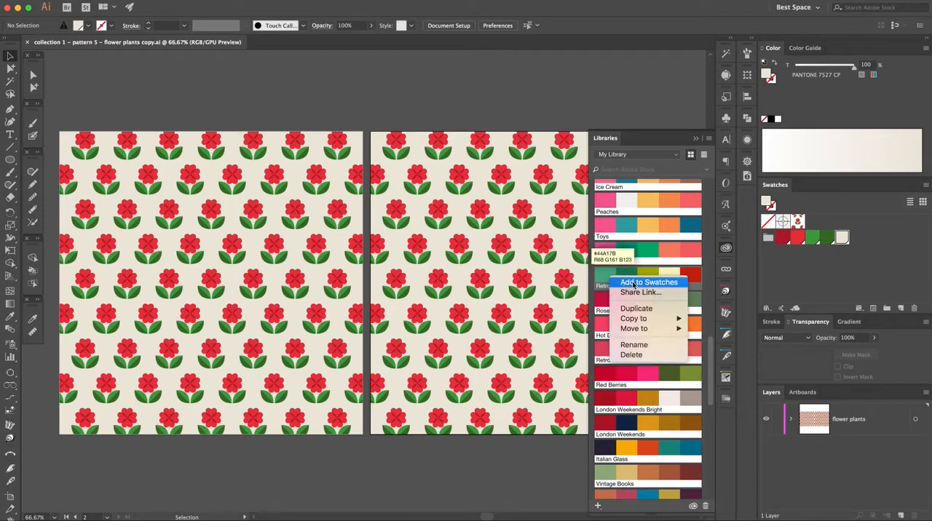
click(635, 283)
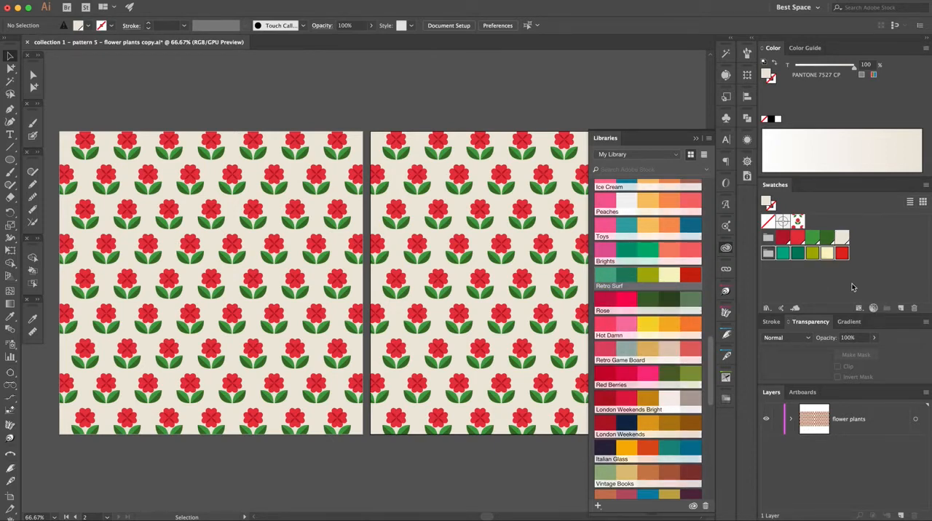
click(696, 139)
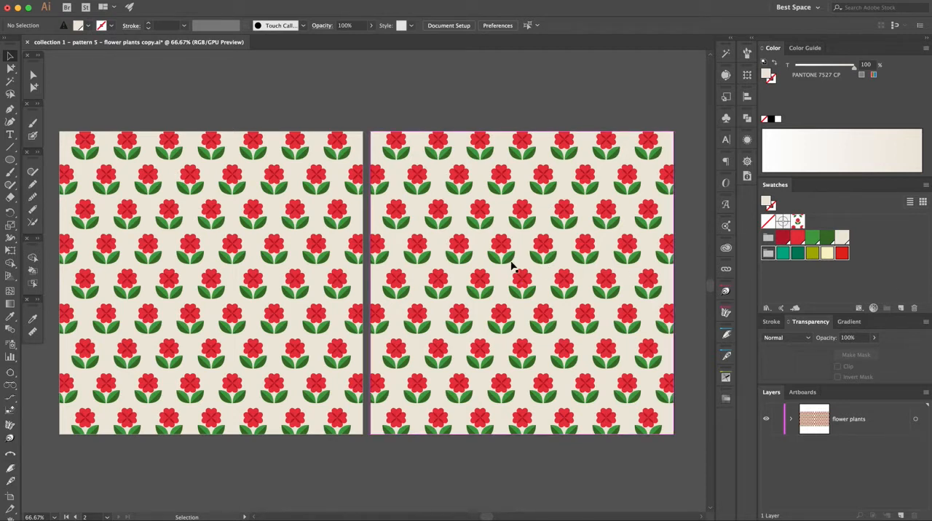
Open Recolor Artwork for the second artboard's pattern rectangle and assign the Retro Surf color group
click(513, 266)
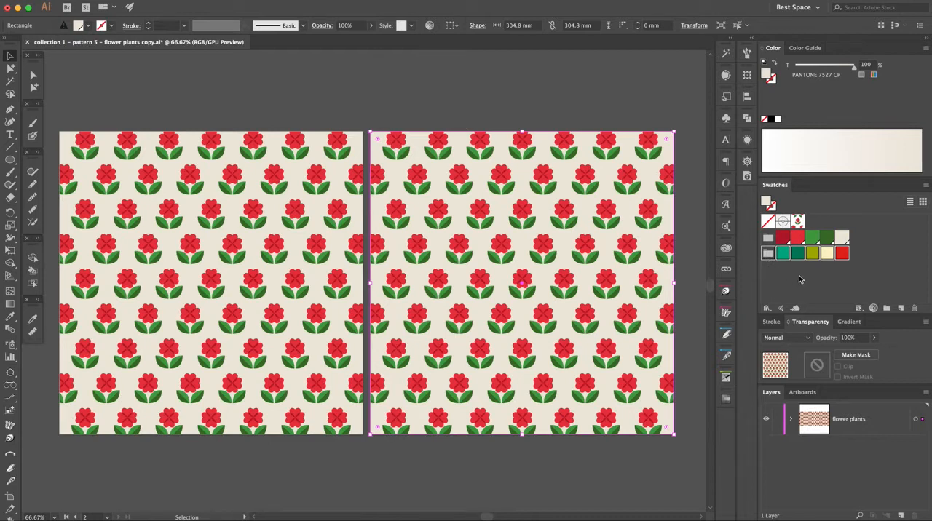
click(874, 310)
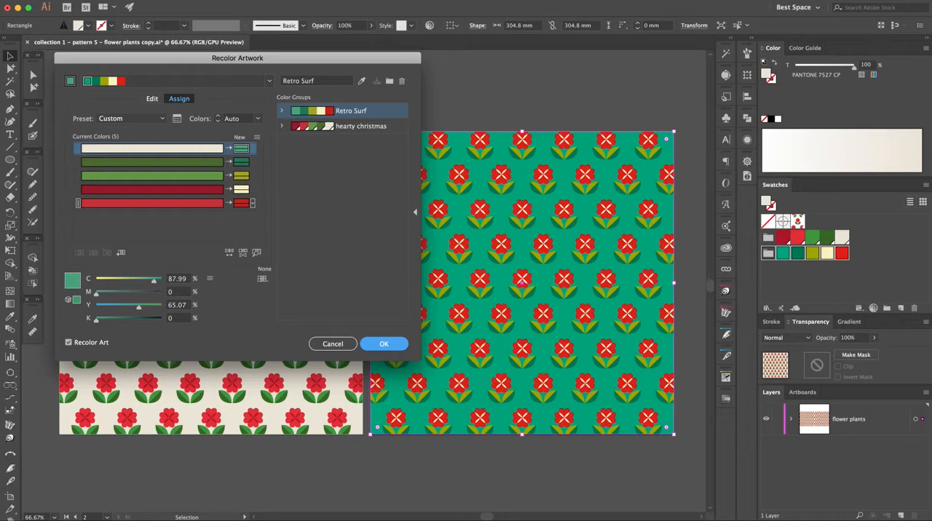
click(308, 113)
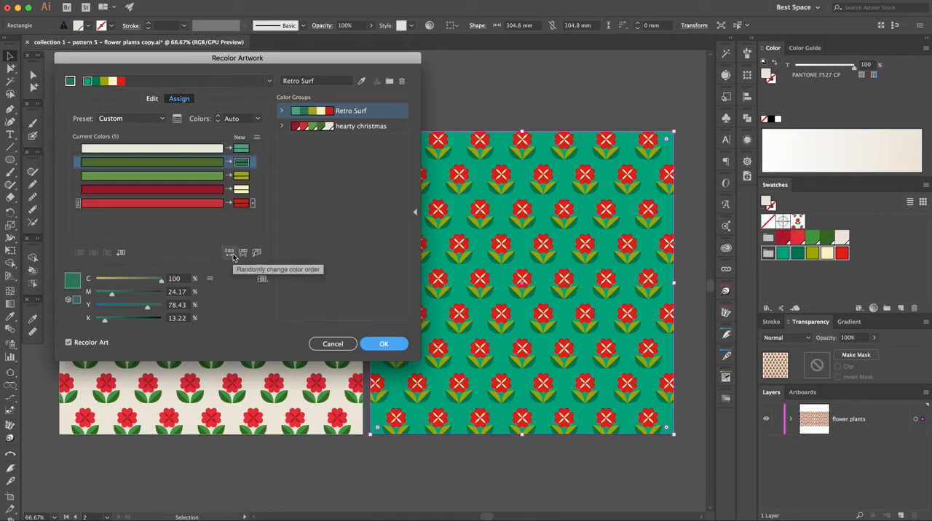
Randomly shuffle the color order repeatedly until the pattern has an olive background with dark green flowers
click(230, 253)
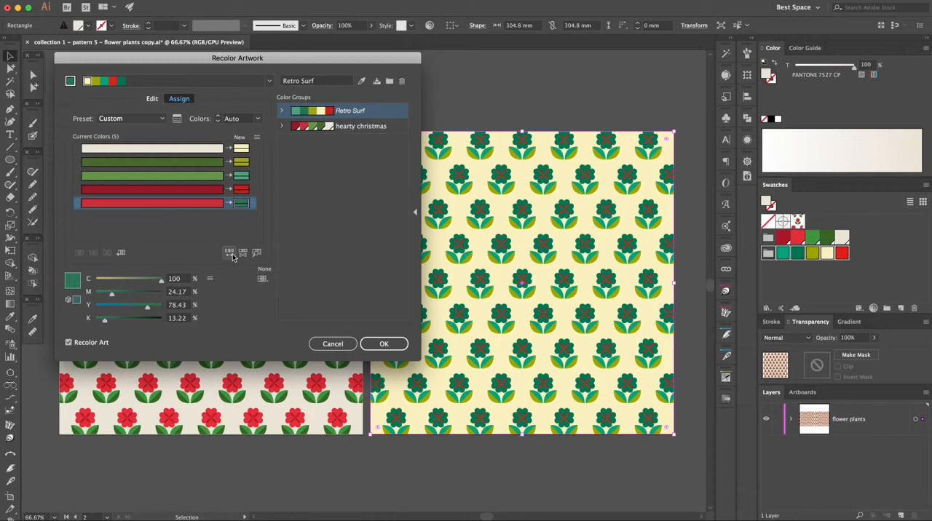
click(230, 253)
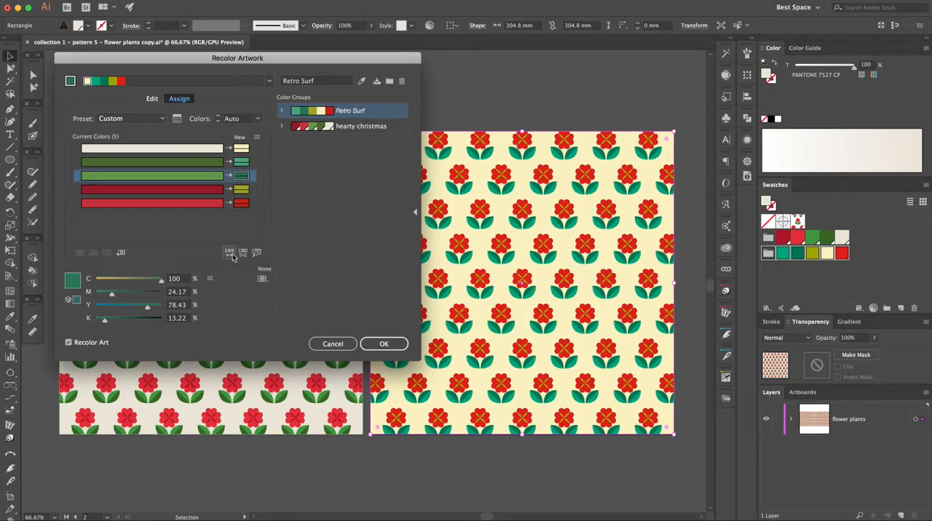
click(230, 253)
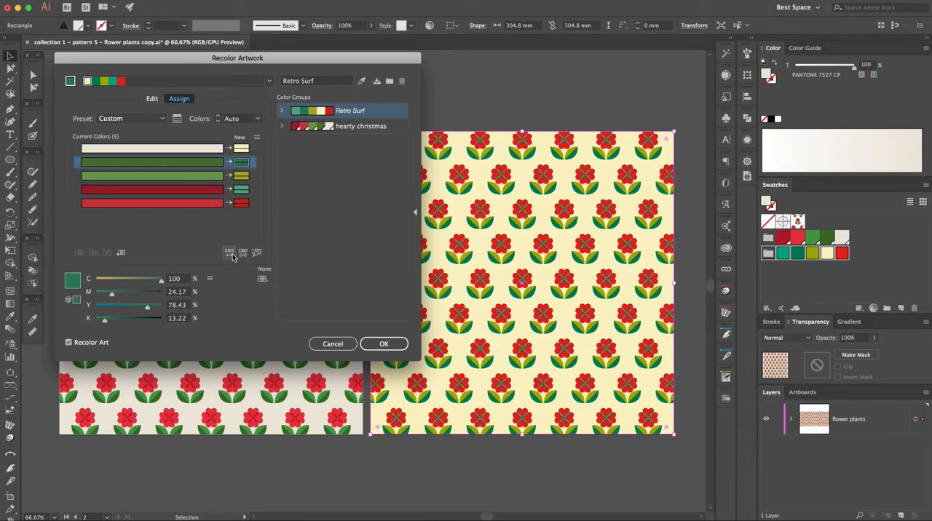
click(230, 252)
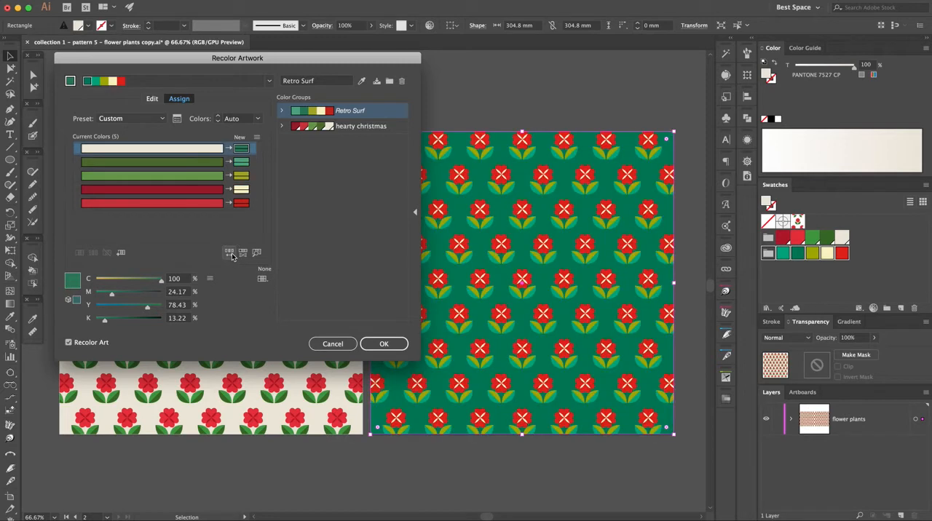
click(230, 253)
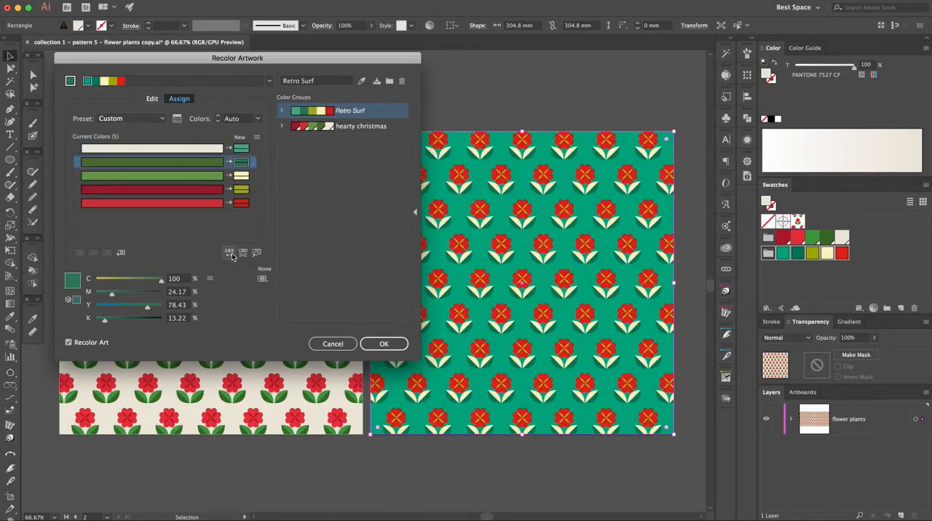
click(230, 252)
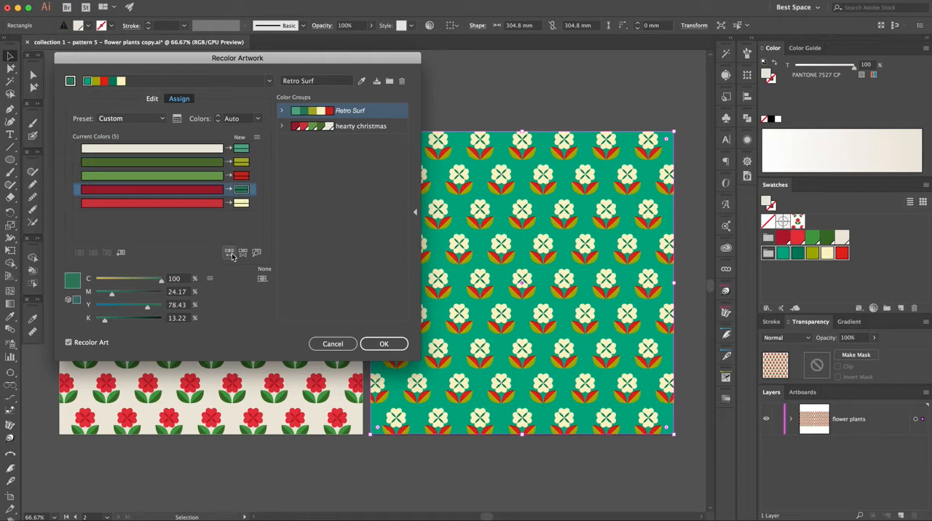
click(230, 252)
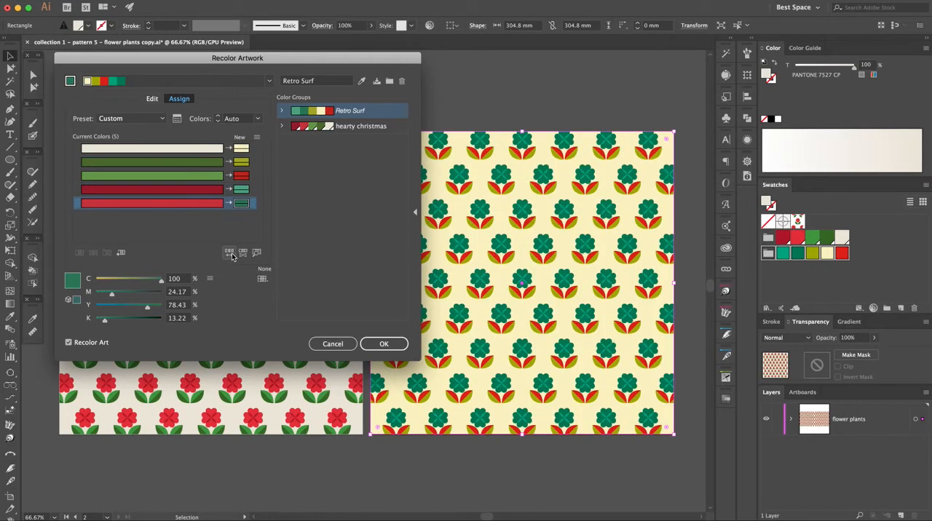
click(230, 253)
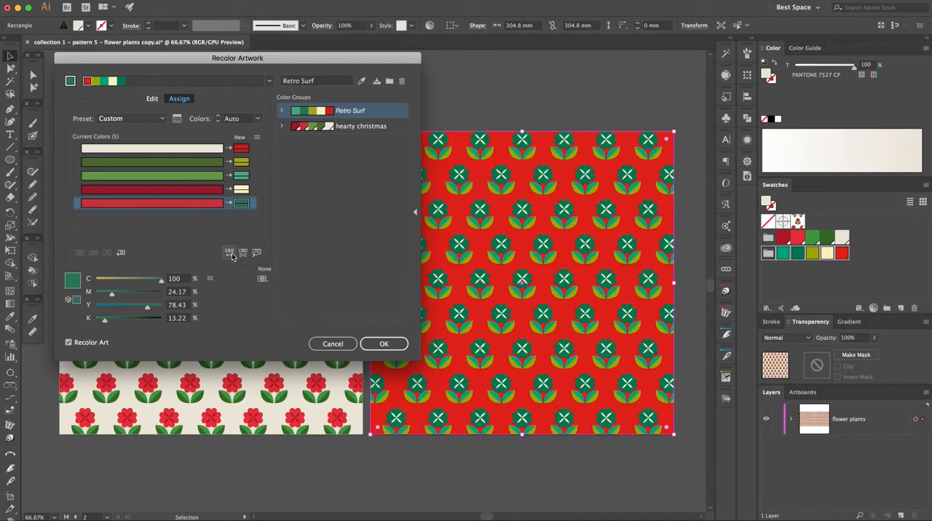
click(232, 255)
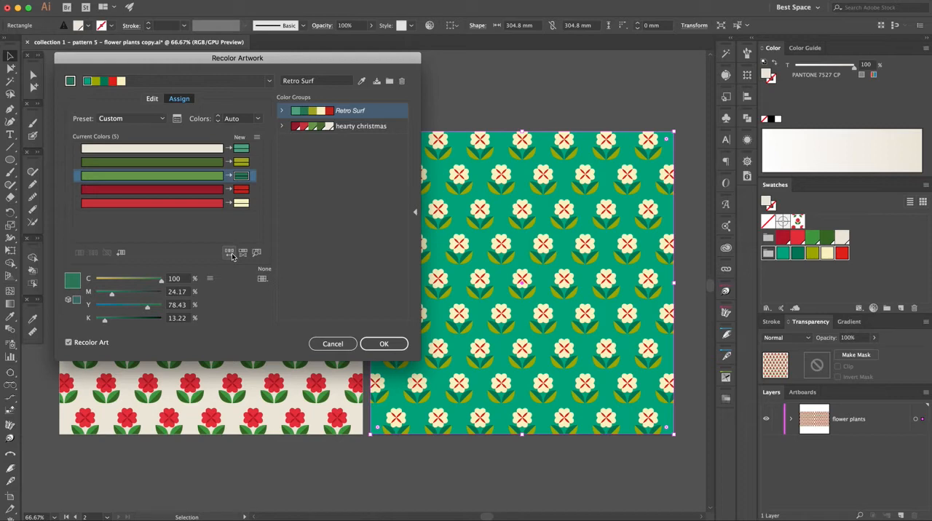
click(231, 255)
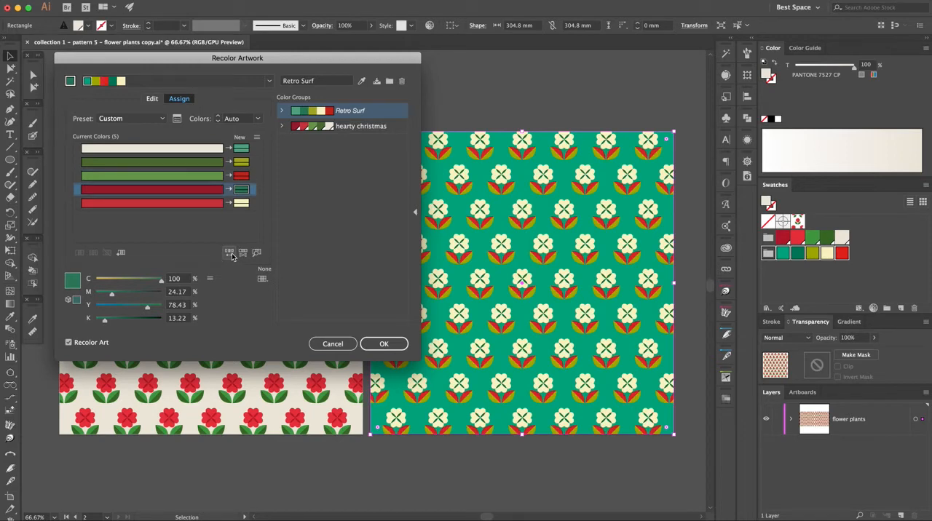
click(231, 255)
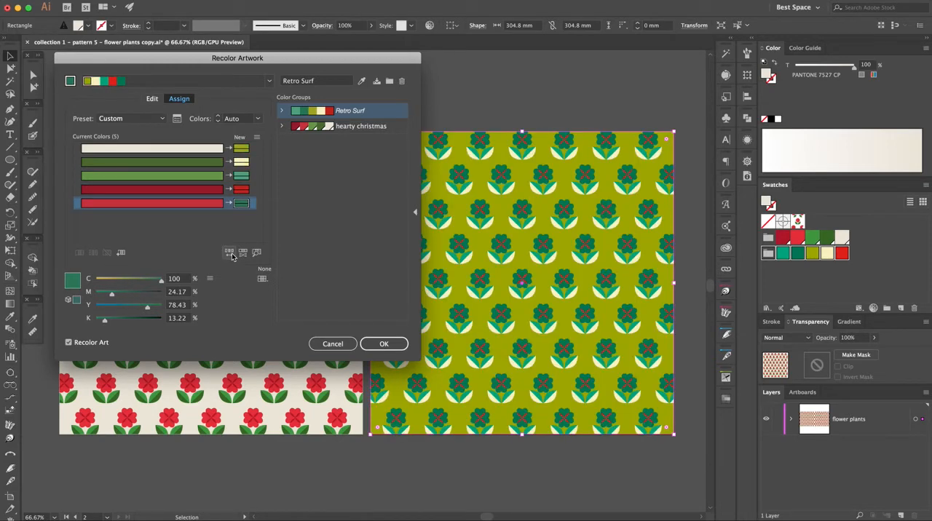
Apply the shuffled recolor without saving changes to the Retro Surf swatch group, and undo the recolor
click(375, 345)
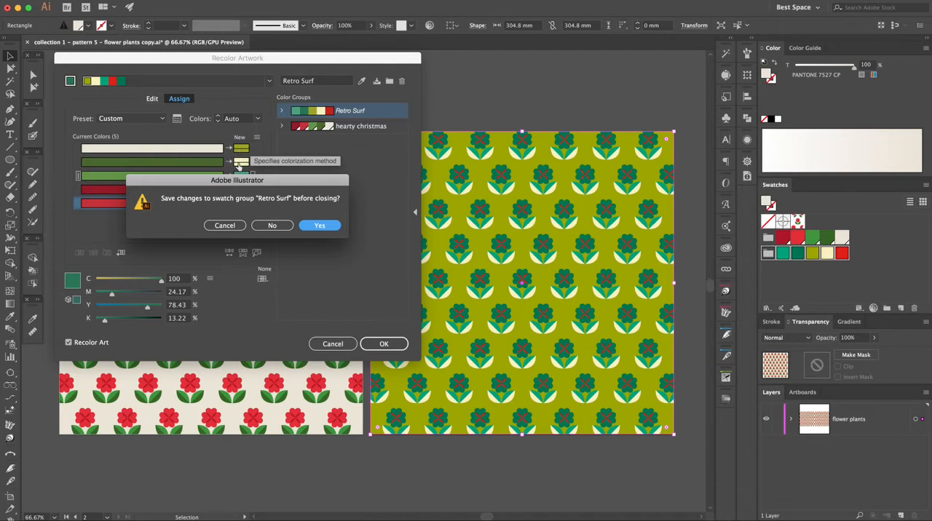
click(272, 226)
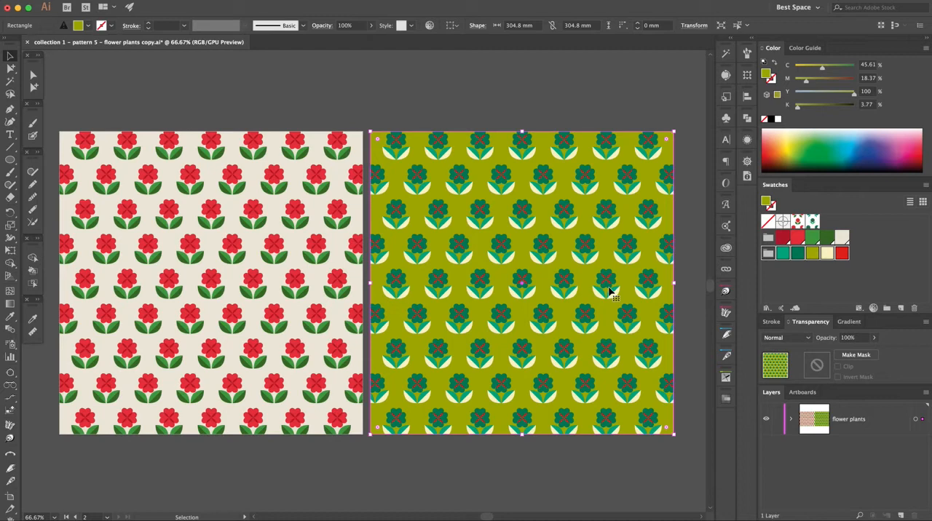
key(super+z)
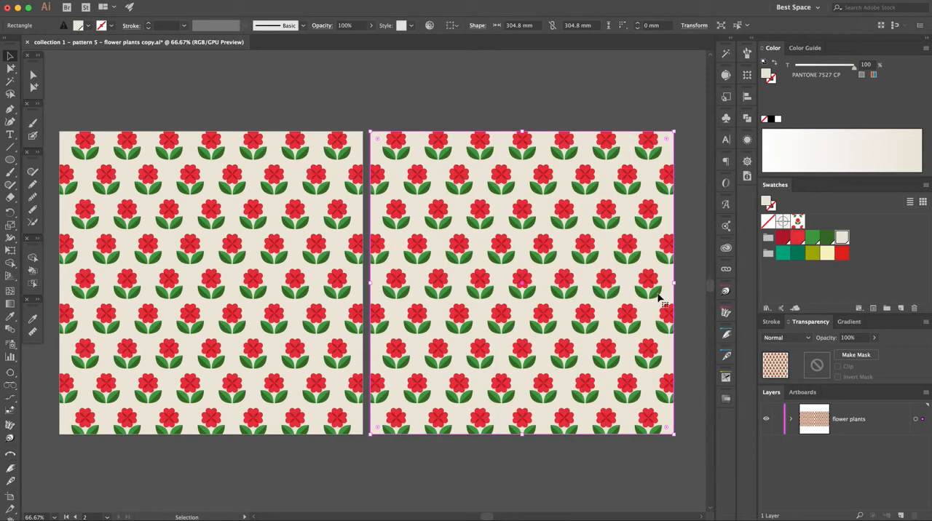
Reopen Recolor Artwork for the second artboard's pattern and assign the Retro Surf color group again
click(468, 161)
click(430, 25)
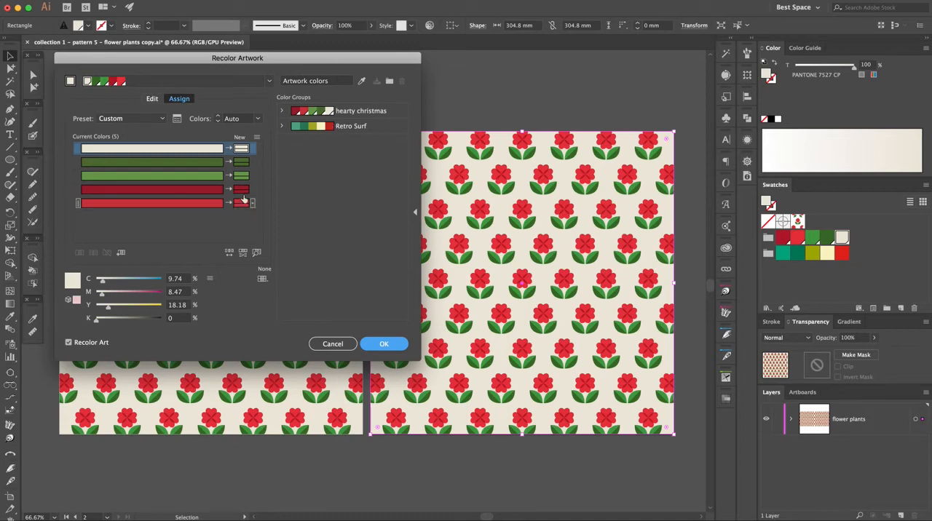
click(307, 130)
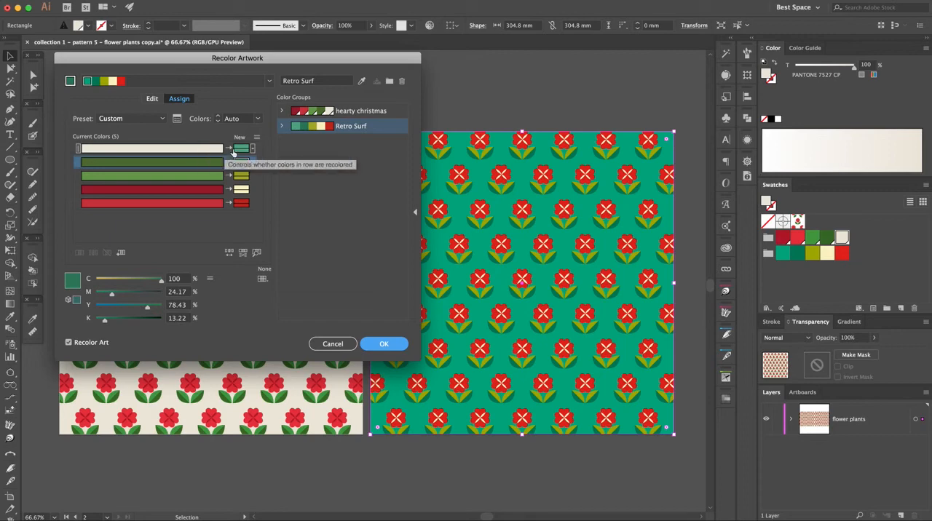
Swap the new colors to map cream to red, dark green to light green, light green to dark green, dark red to olive and bright red to cream
drag(241, 203, 242, 155)
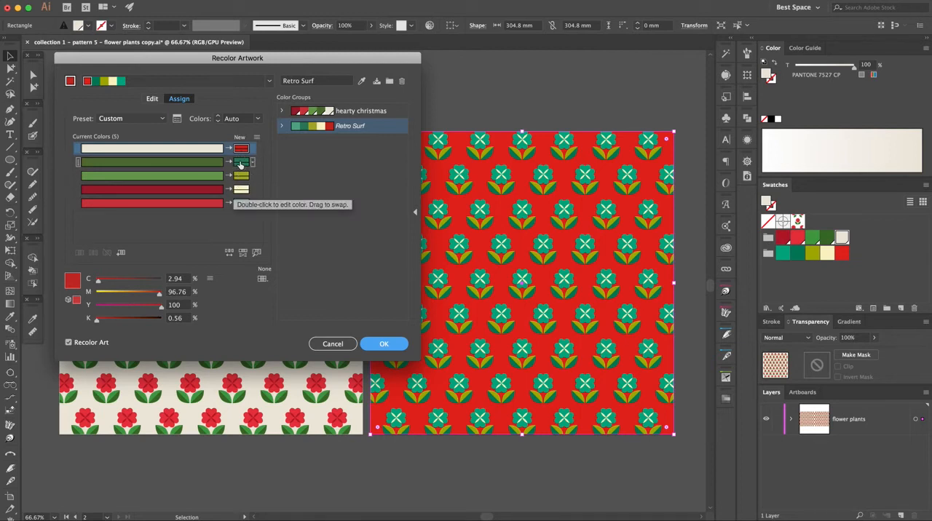
click(233, 206)
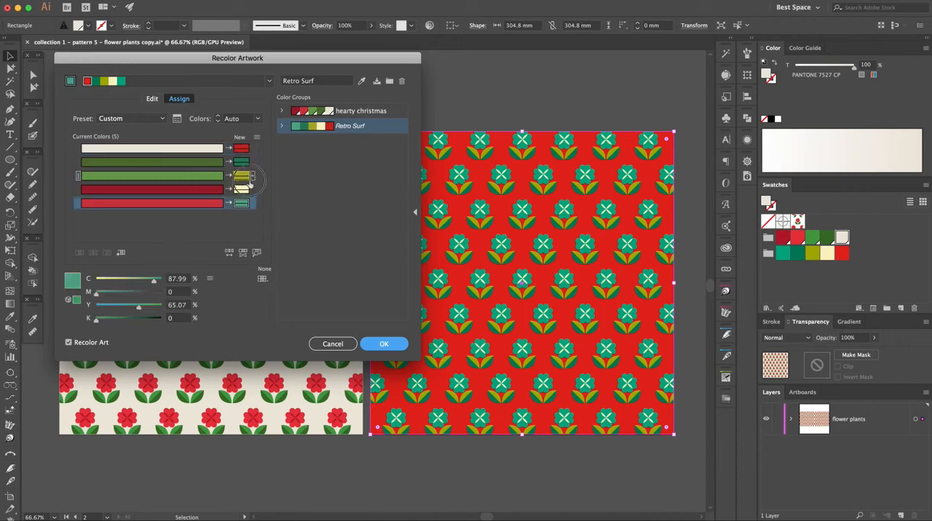
click(246, 168)
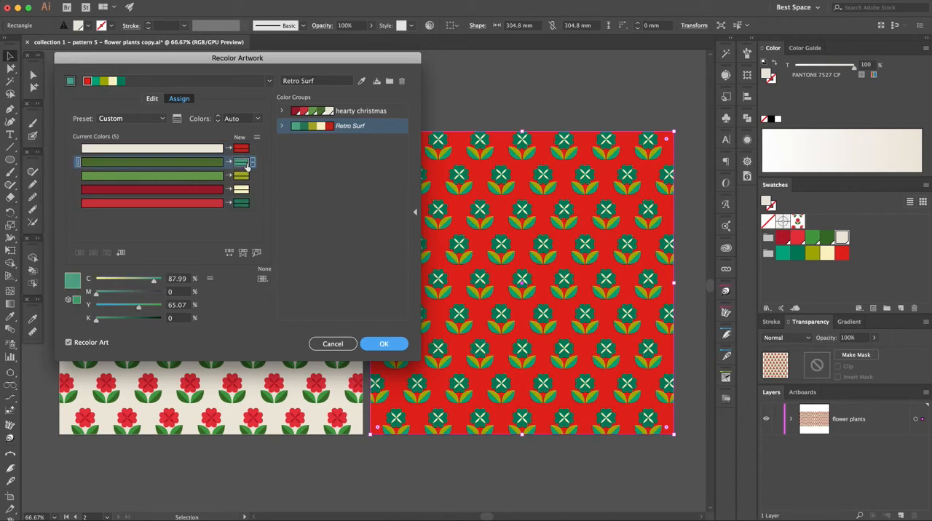
click(238, 207)
drag(237, 207, 241, 179)
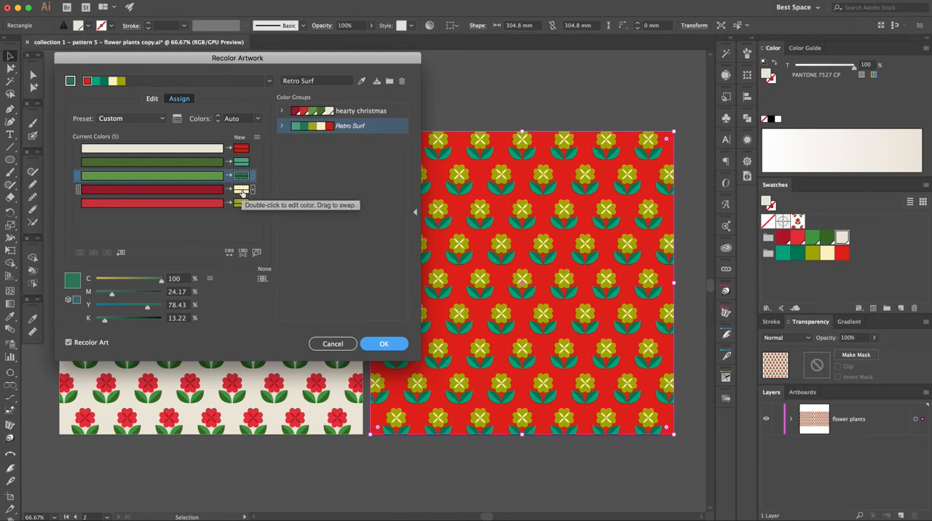
drag(241, 205, 243, 194)
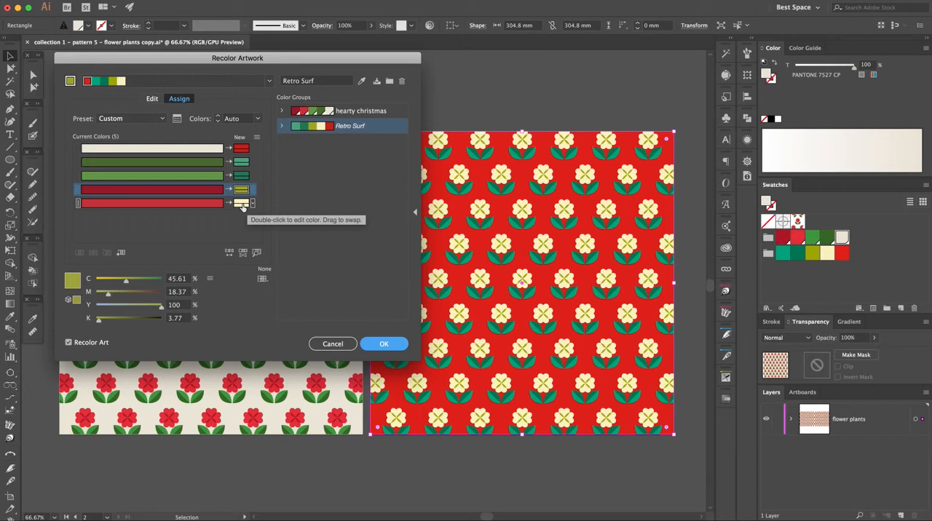
Apply the recolor without saving changes to the Retro Surf swatch group and deselect the pattern
click(384, 345)
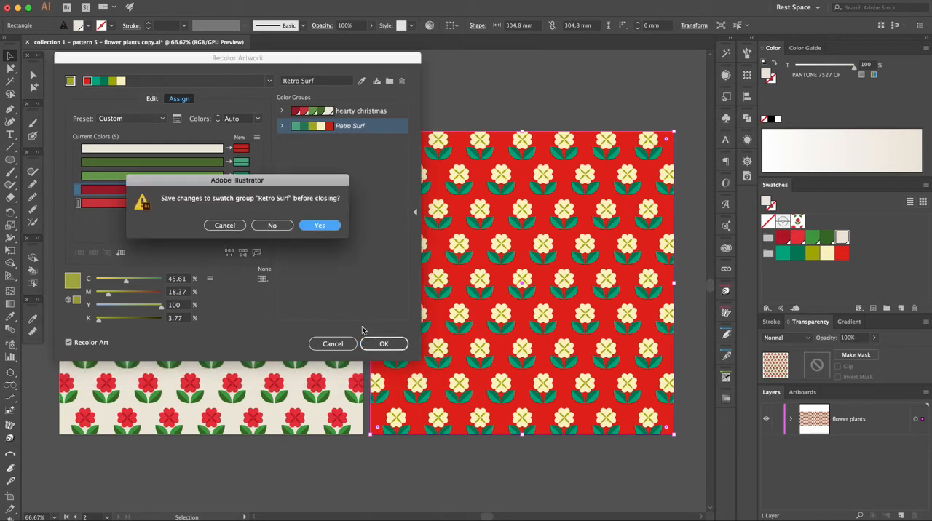
click(272, 225)
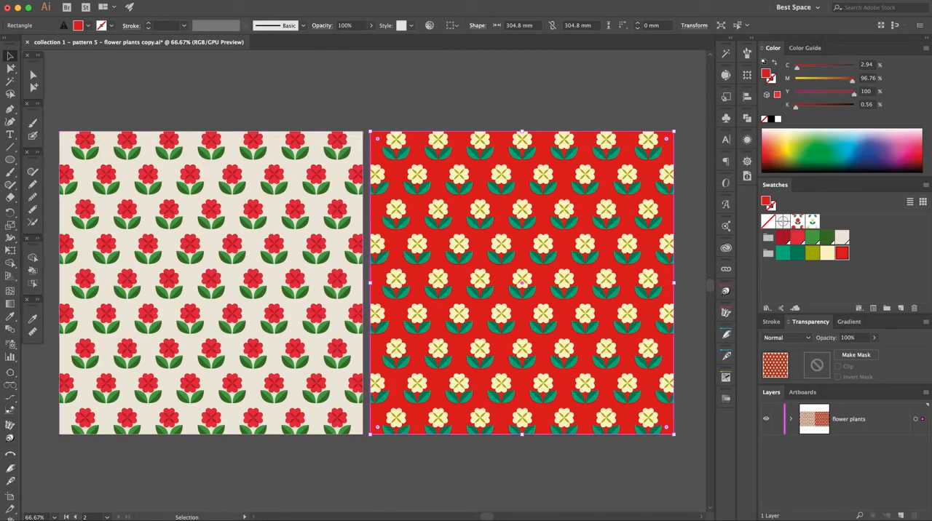
click(500, 80)
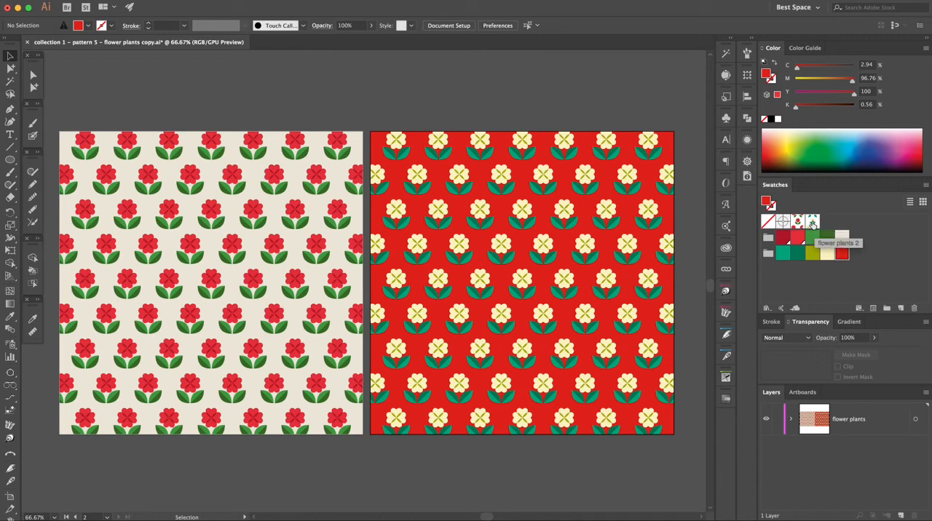
Open the flower plants 2 swatch in pattern editing mode to examine its tile, and exit without changes
double_click(812, 222)
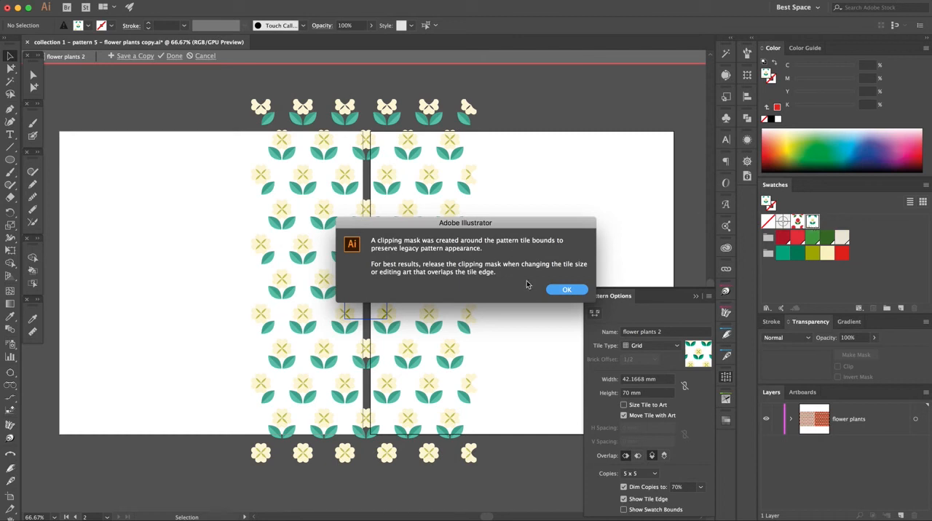
click(564, 291)
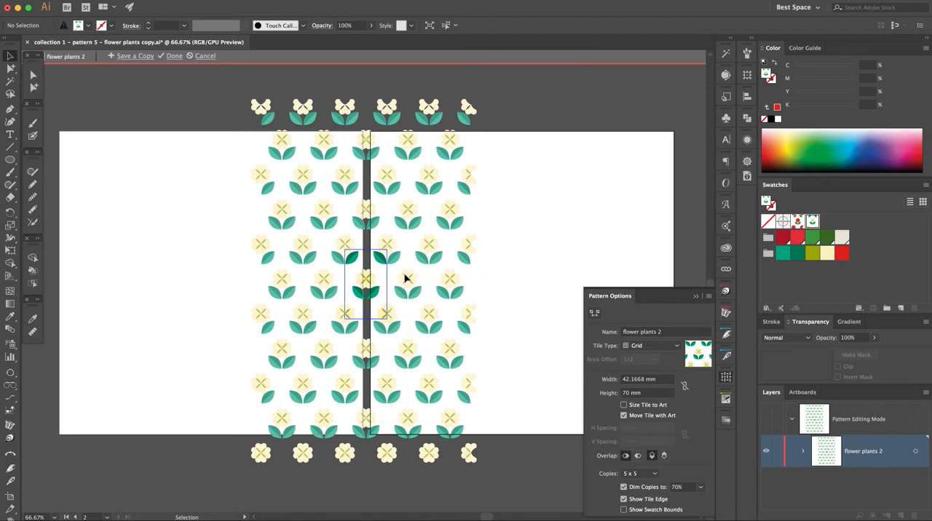
click(207, 57)
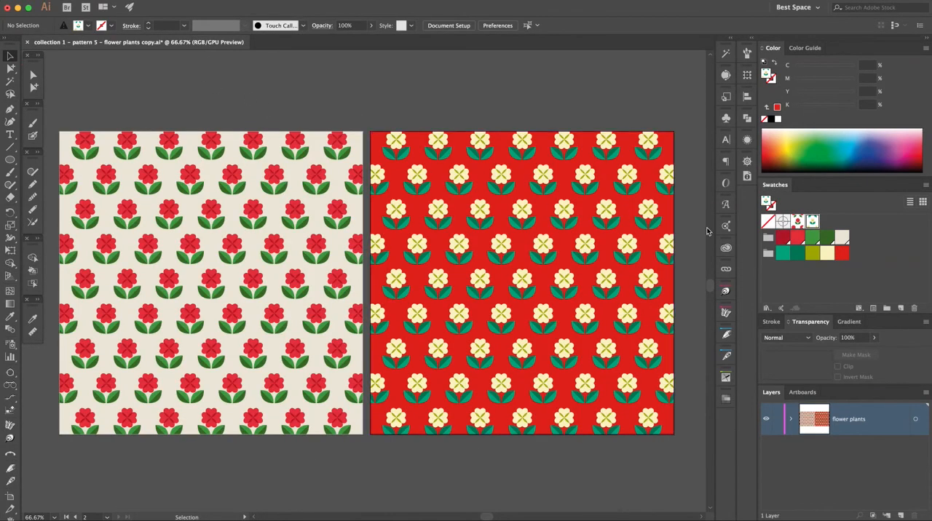